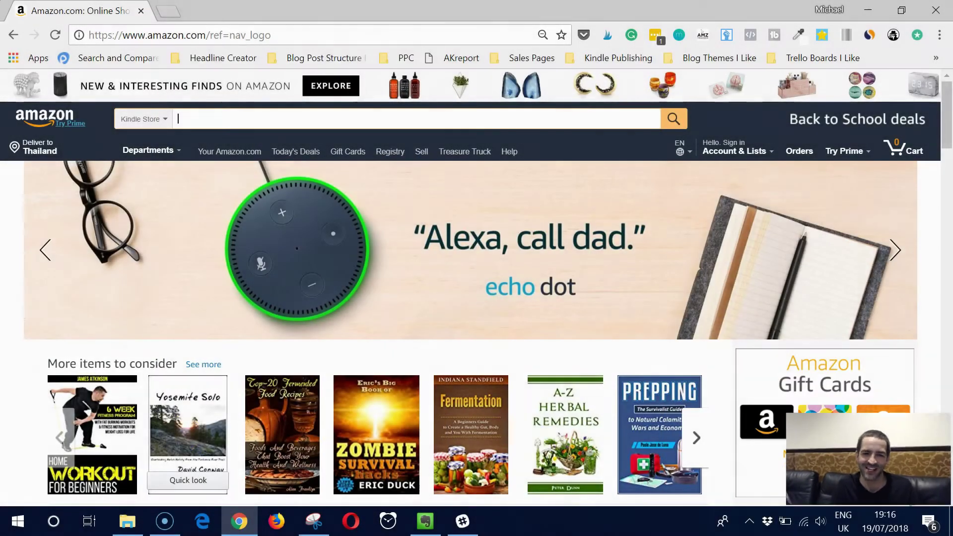
Search the Kindle Store department for 'bodybuilding' using the first autocomplete suggestion.
left_click(155, 120)
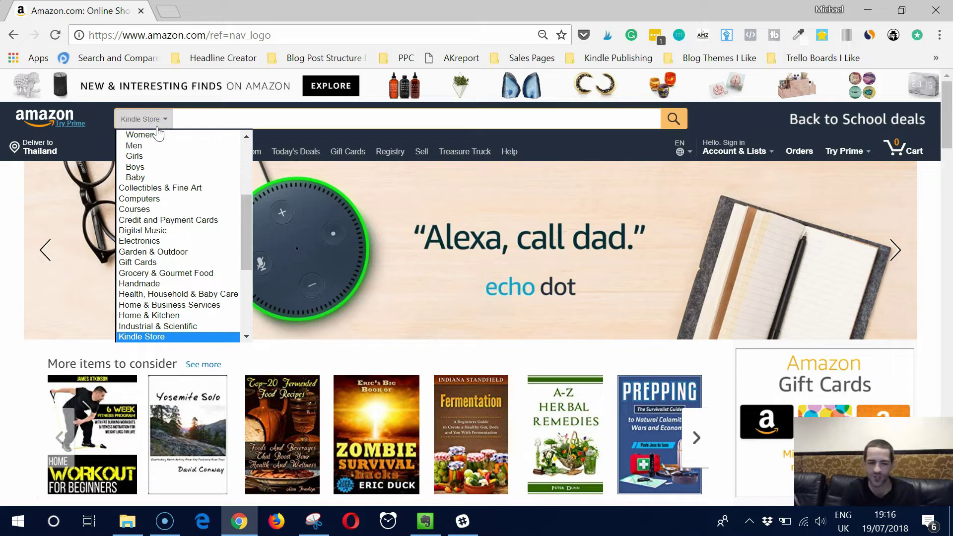
left_click(158, 131)
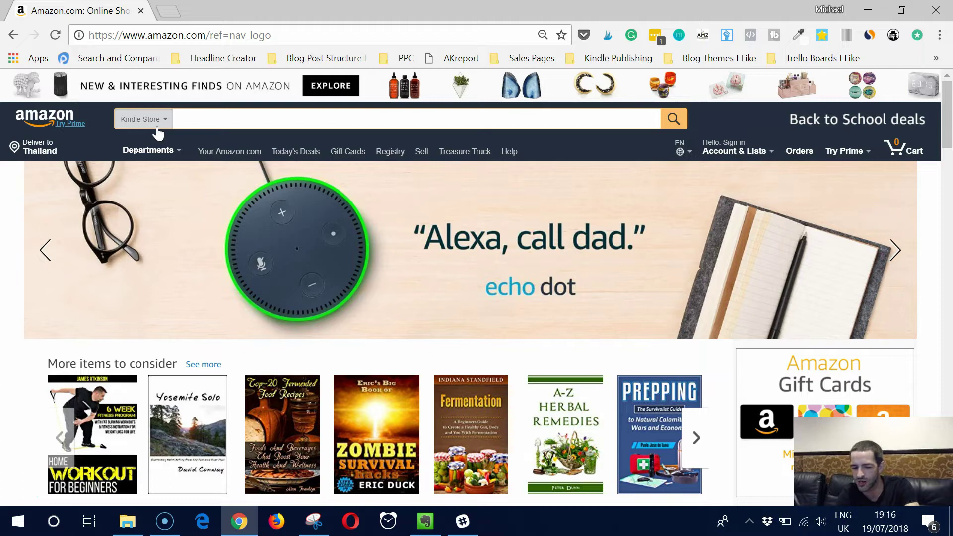
key("ctrl+a")
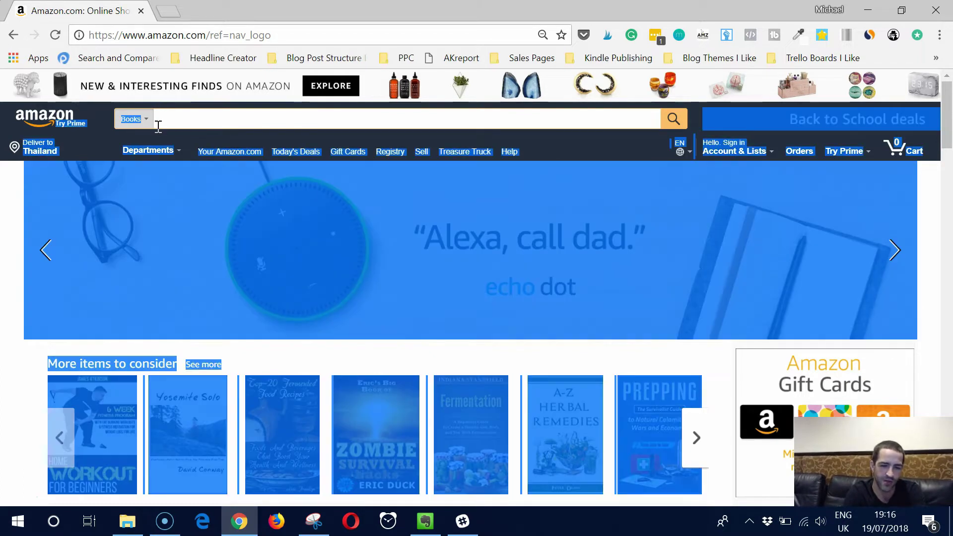
left_click(176, 119)
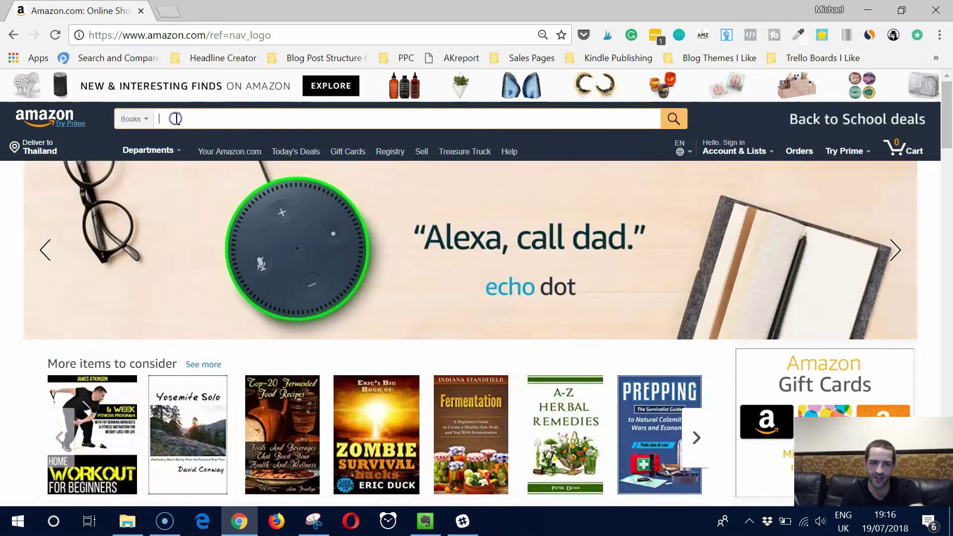
left_click(142, 119)
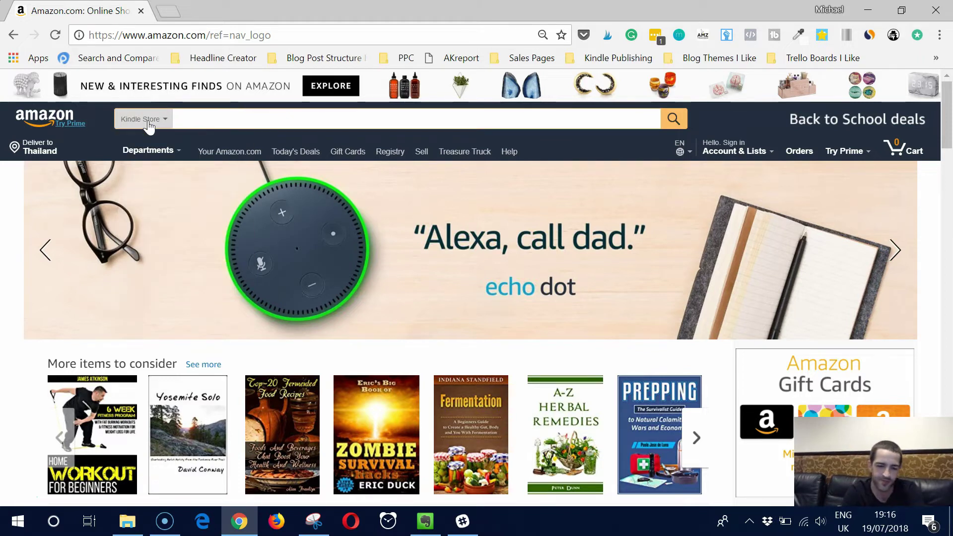
type("bodybuilding")
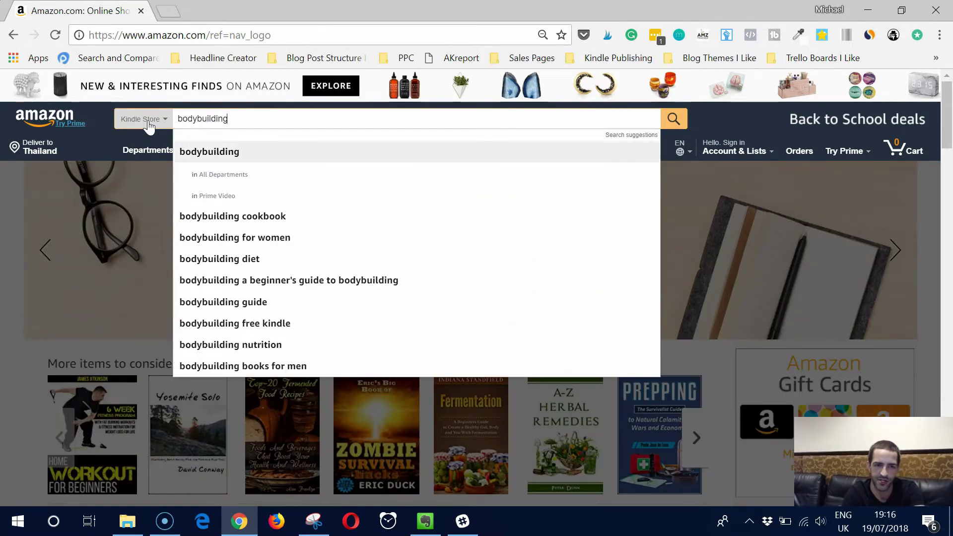
key("Down")
key("Return")
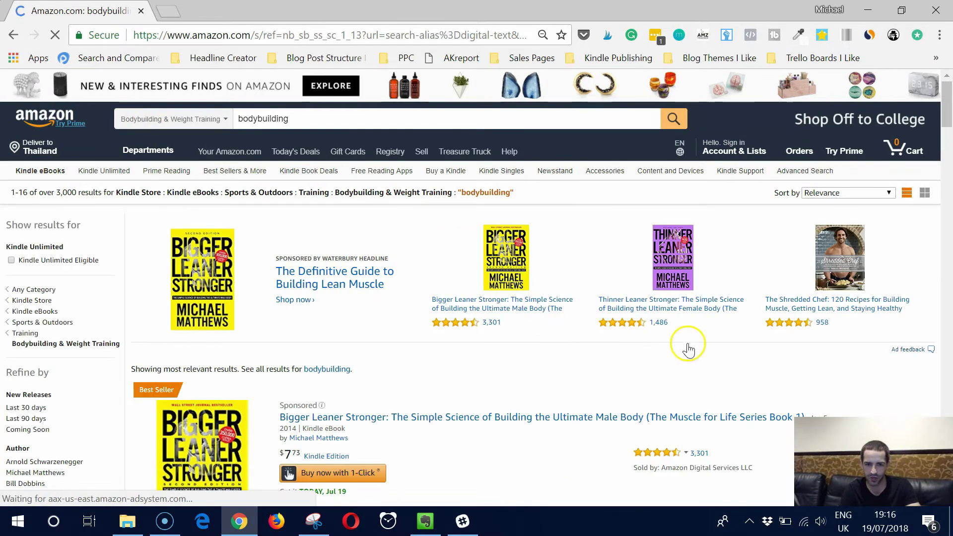
scroll(513, 298, "down", 4)
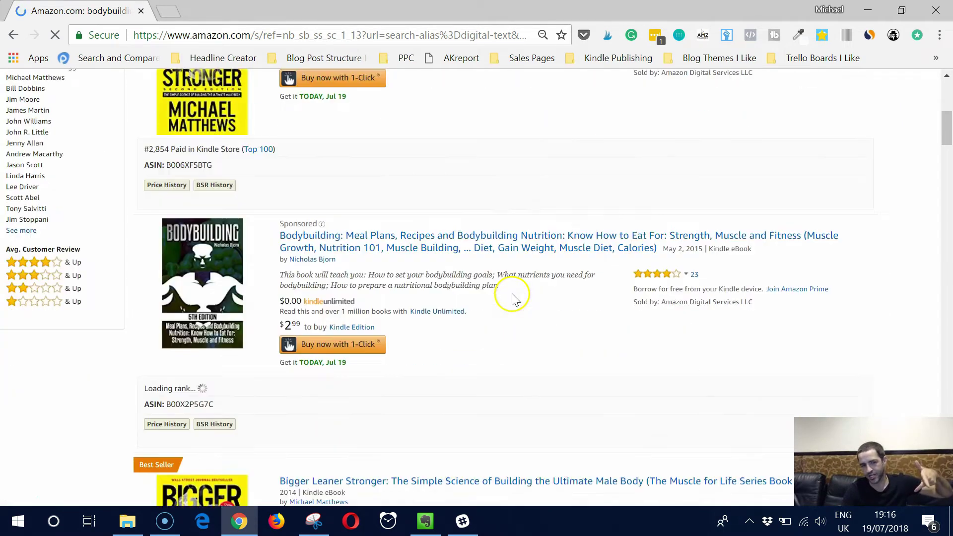
scroll(513, 298, "down", 4)
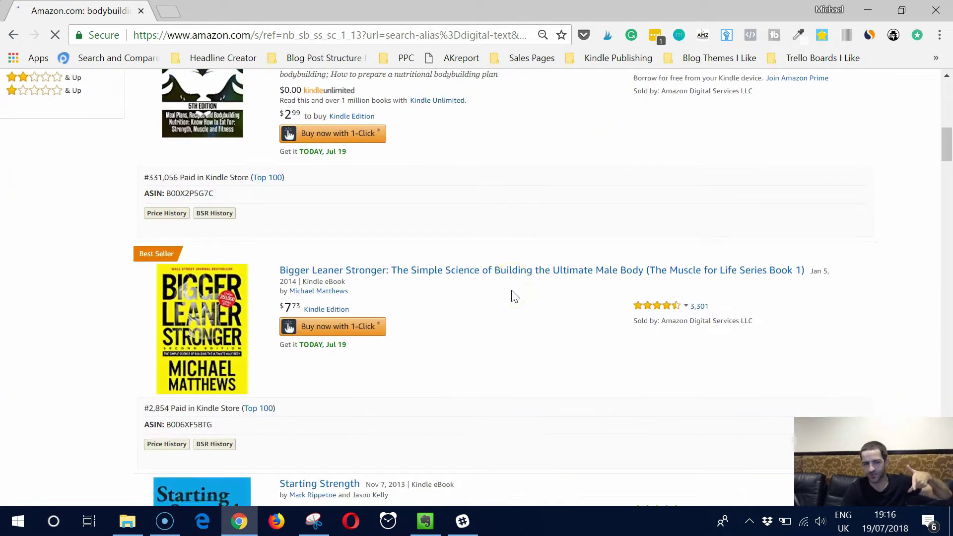
scroll(513, 297, "down", 2)
scroll(252, 240, "down", 3)
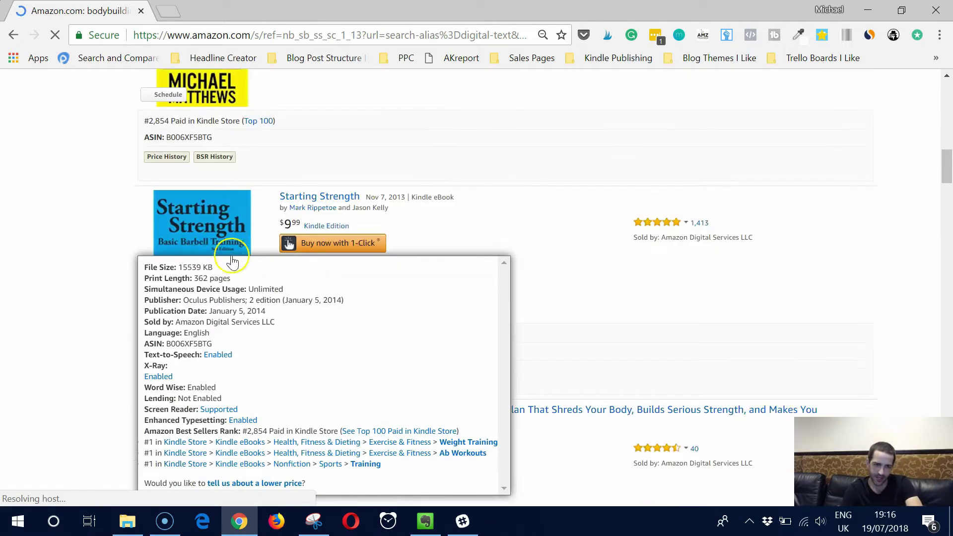
scroll(82, 234, "down", 3)
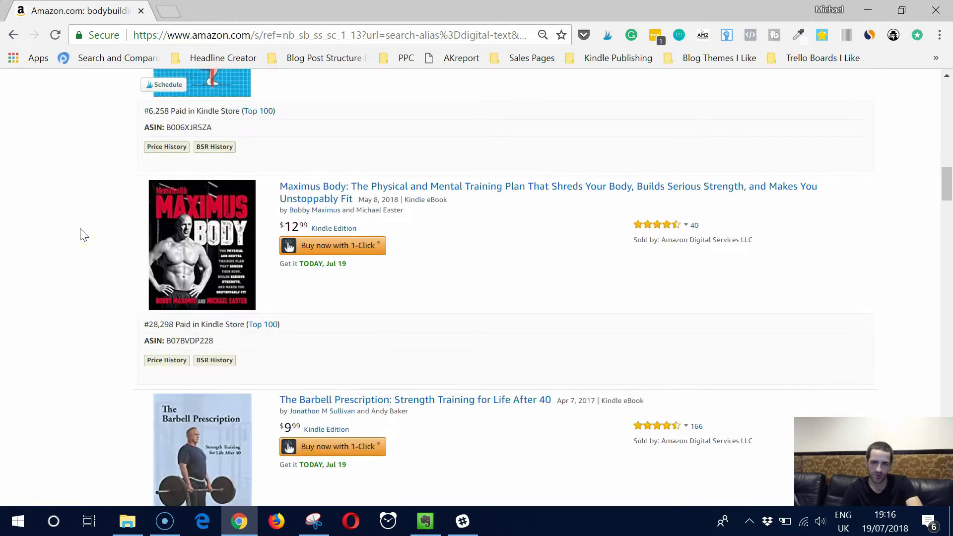
scroll(82, 235, "down", 3)
scroll(82, 235, "down", 4)
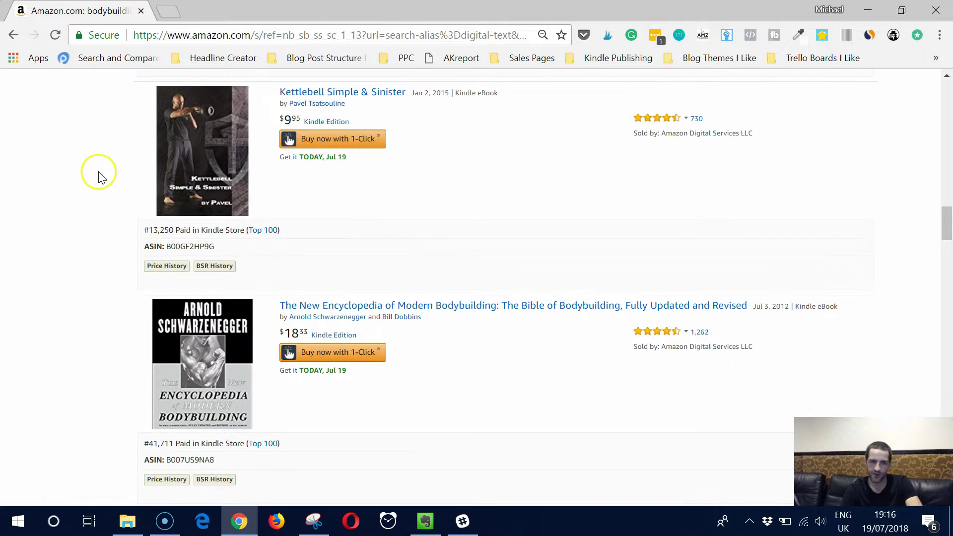
scroll(100, 177, "down", 2)
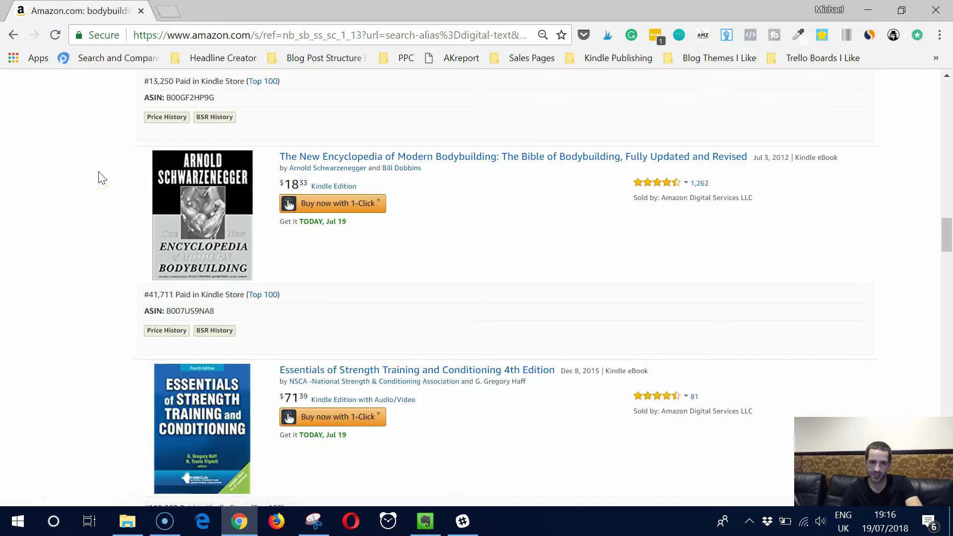
scroll(103, 177, "up", 3)
scroll(102, 177, "up", 2)
scroll(103, 178, "up", 3)
scroll(102, 177, "up", 2)
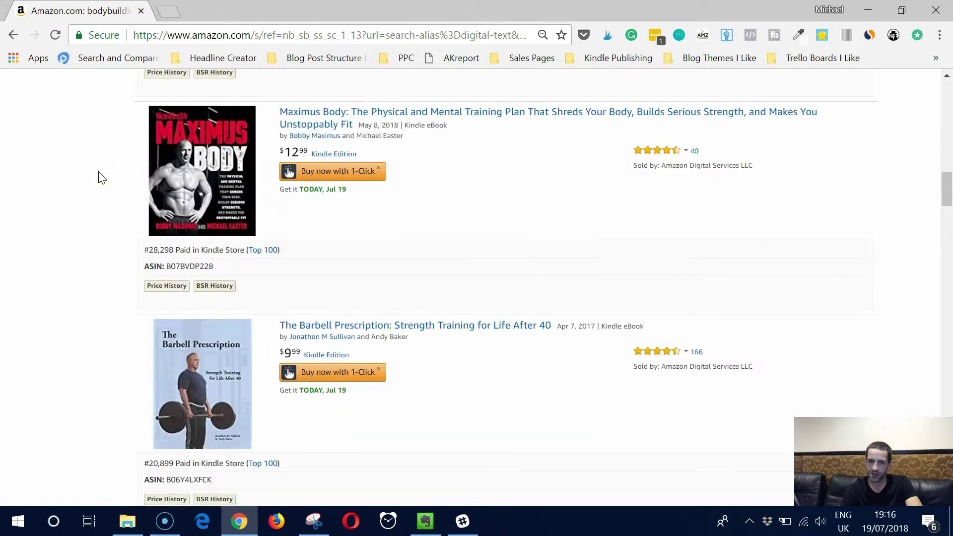
scroll(102, 177, "up", 2)
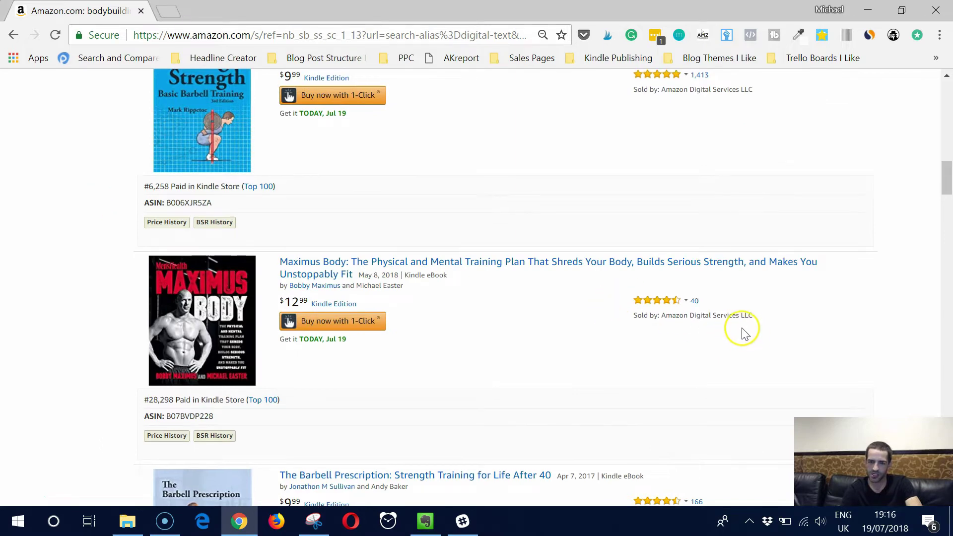
scroll(744, 334, "up", 2)
scroll(745, 334, "up", 2)
scroll(745, 334, "up", 1)
scroll(746, 334, "up", 3)
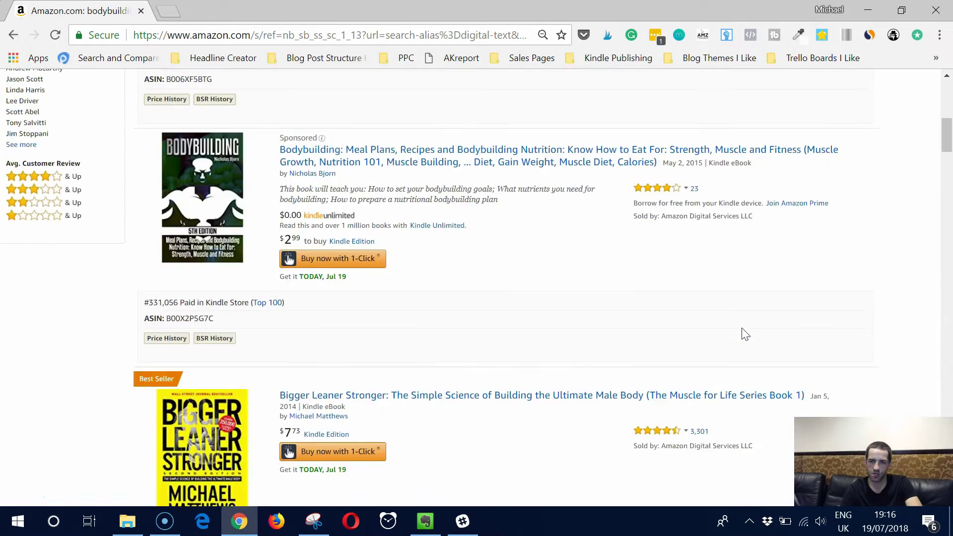
scroll(744, 334, "up", 1)
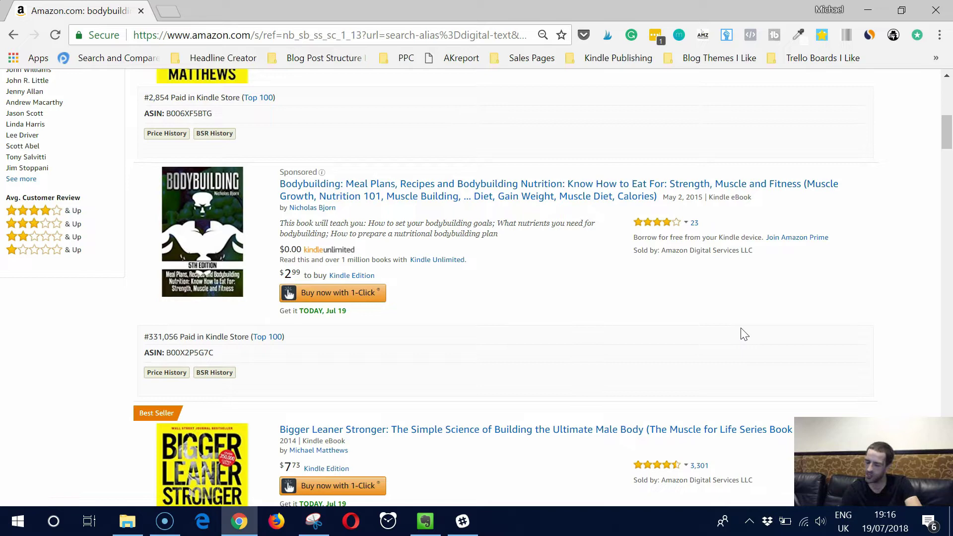
scroll(794, 289, "down", 3)
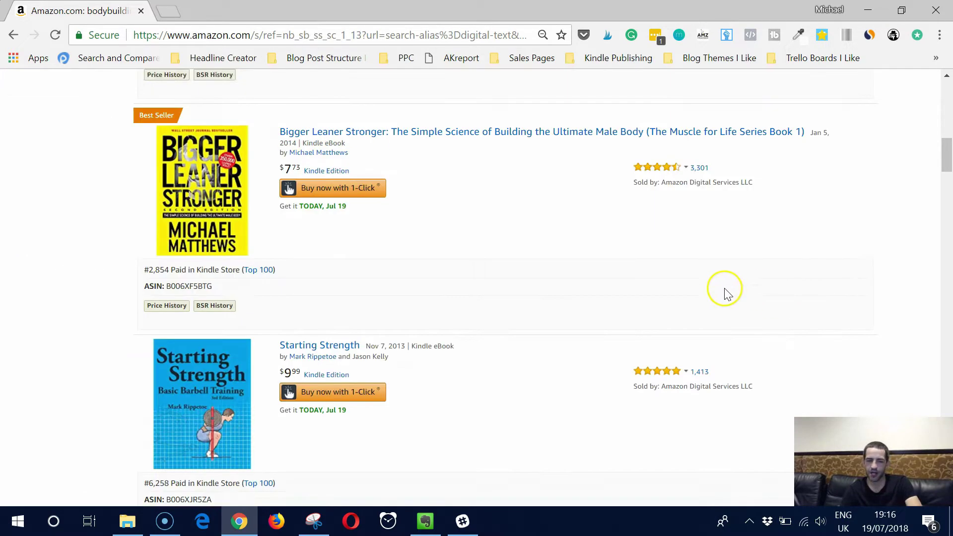
scroll(725, 294, "down", 4)
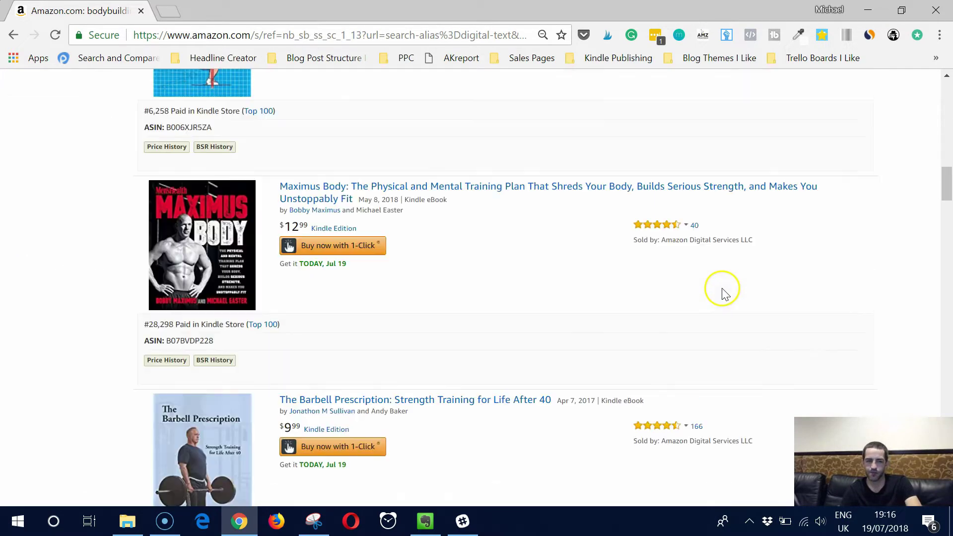
Open KDSPY's Keyword Analysis table for bodybuilding and inspect the top four book rows.
left_click(893, 35)
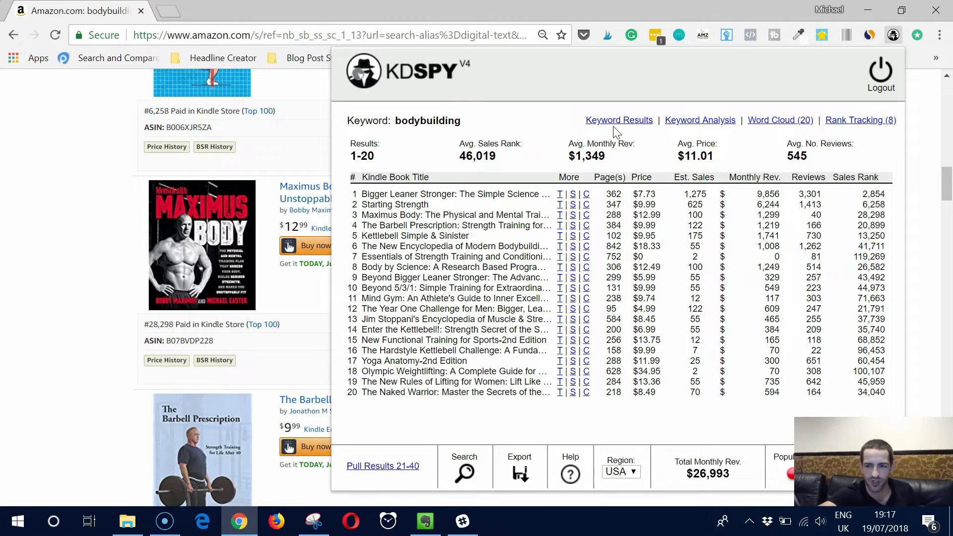
left_click(700, 120)
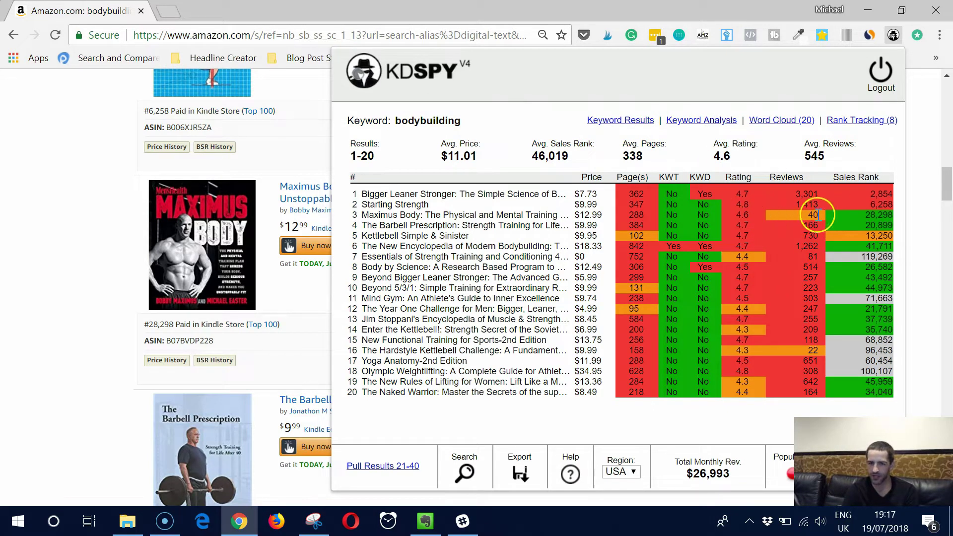
mouse_move(892, 218)
left_mouse_down()
mouse_move(638, 195)
mouse_move(573, 215)
mouse_move(690, 227)
left_mouse_up()
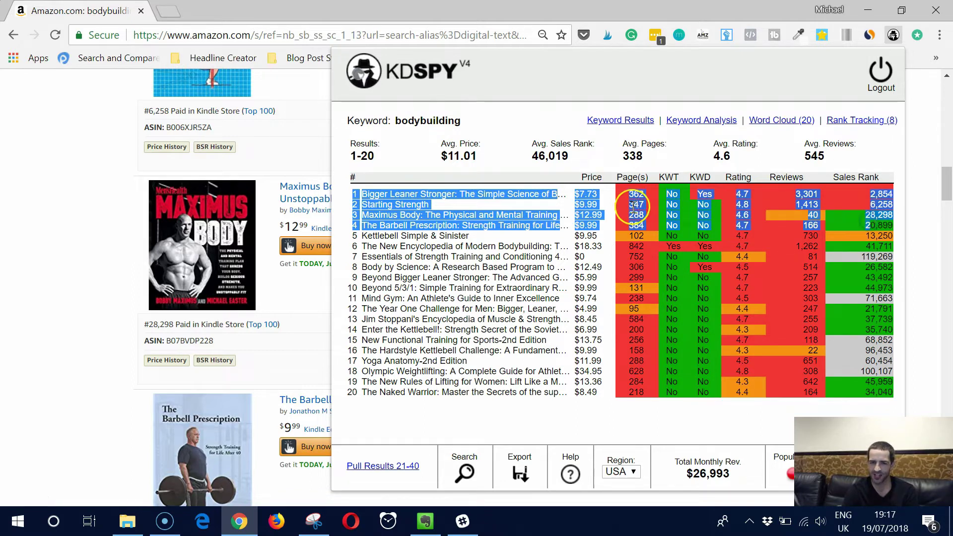
left_click(634, 211)
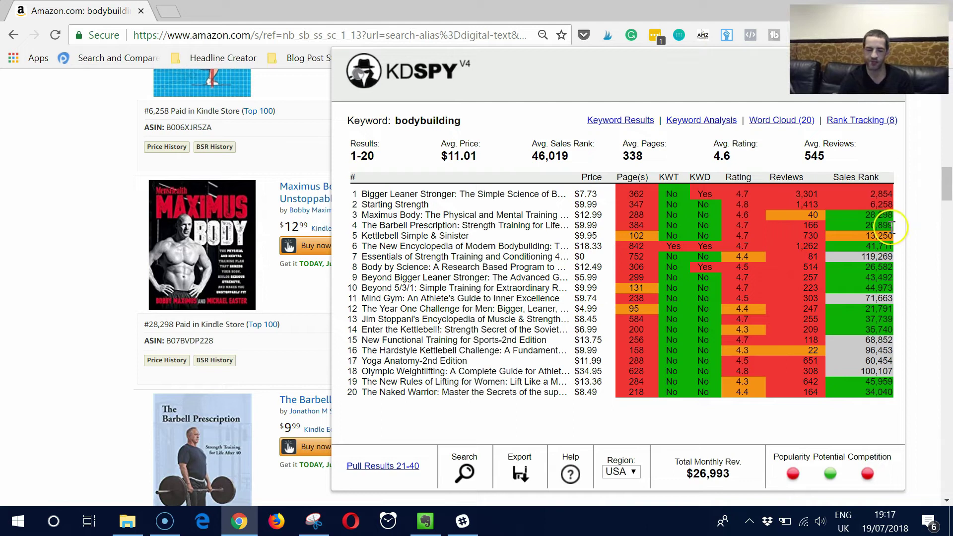
mouse_move(793, 474)
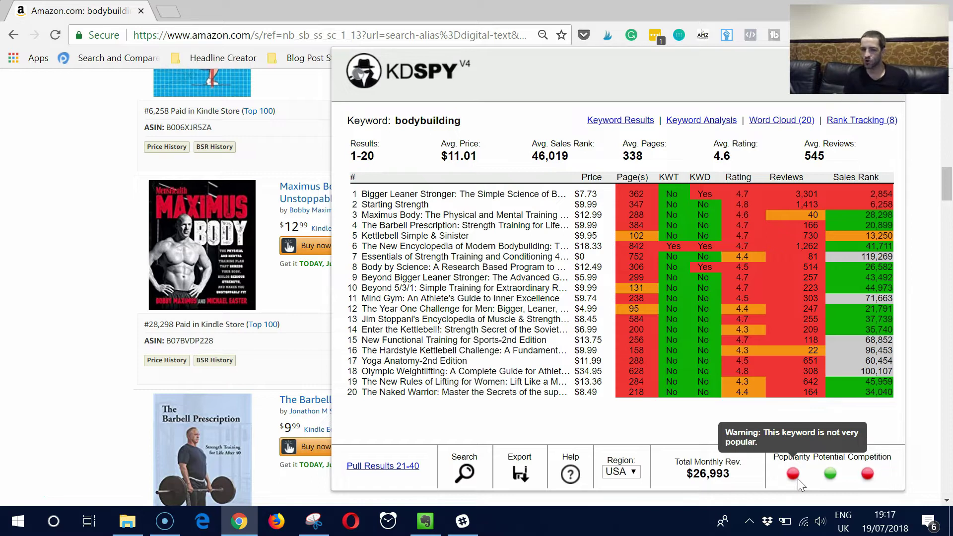
Search the Kindle Store for 'passive income online' and open KDSPY's keyword results.
key("Escape")
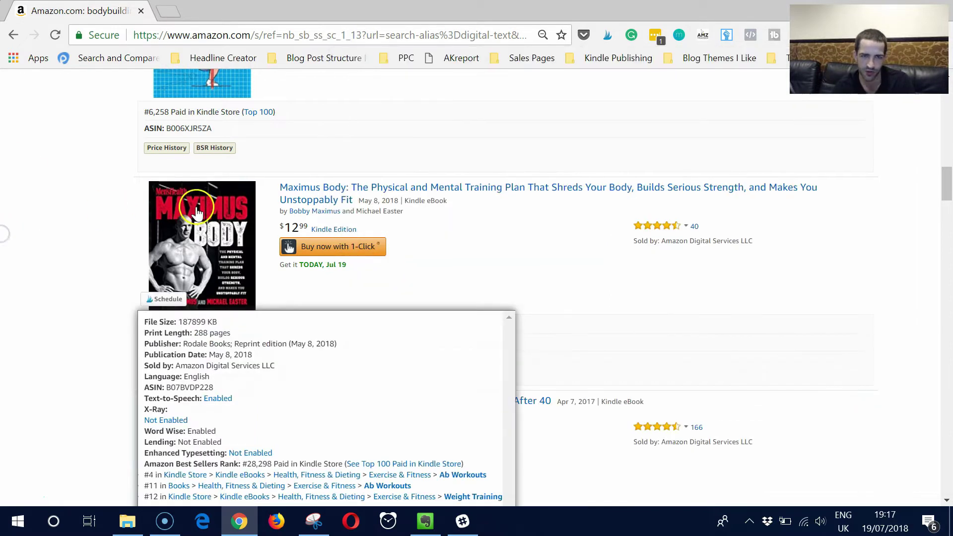
scroll(201, 297, "up", 5)
scroll(201, 195, "up", 8)
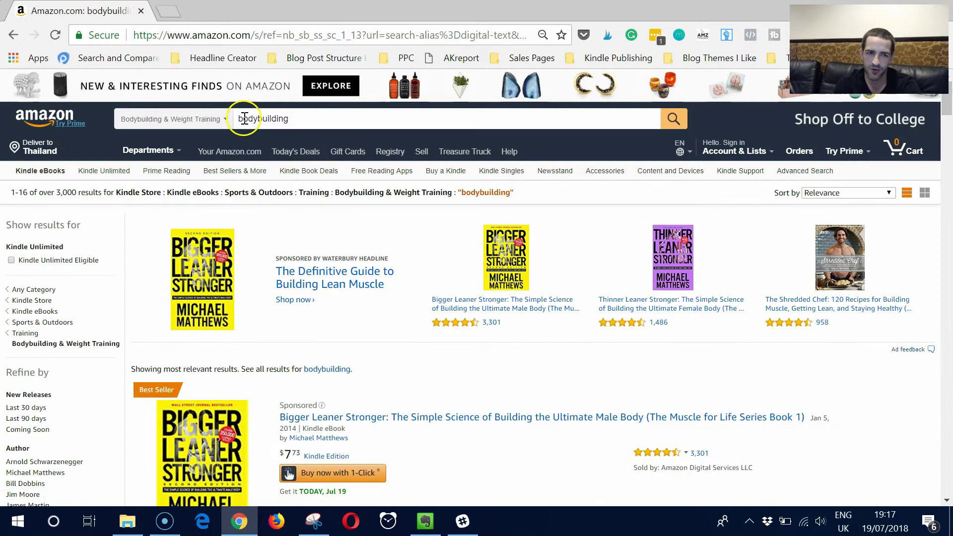
left_click(203, 119)
key("Escape")
left_click(204, 118)
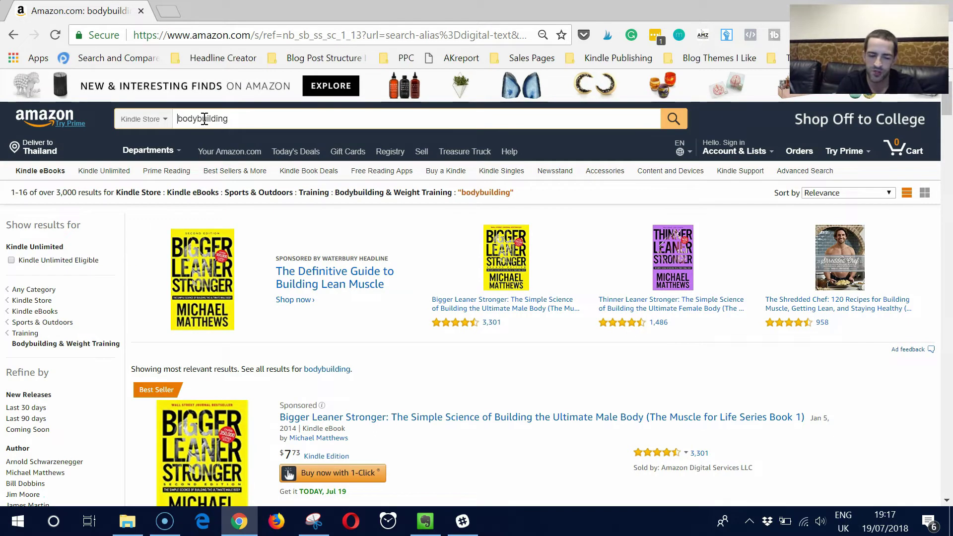
key("ctrl+a")
type("passi")
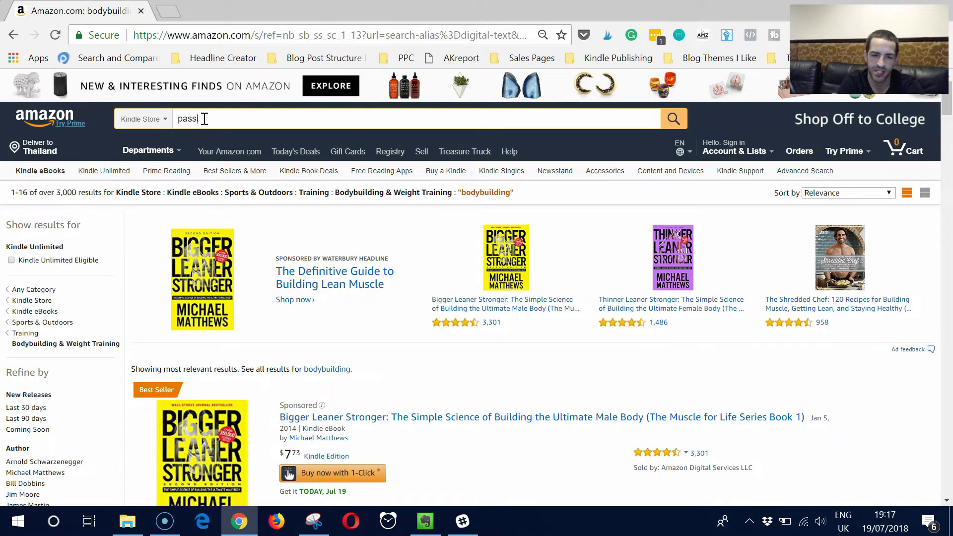
type("ve income ")
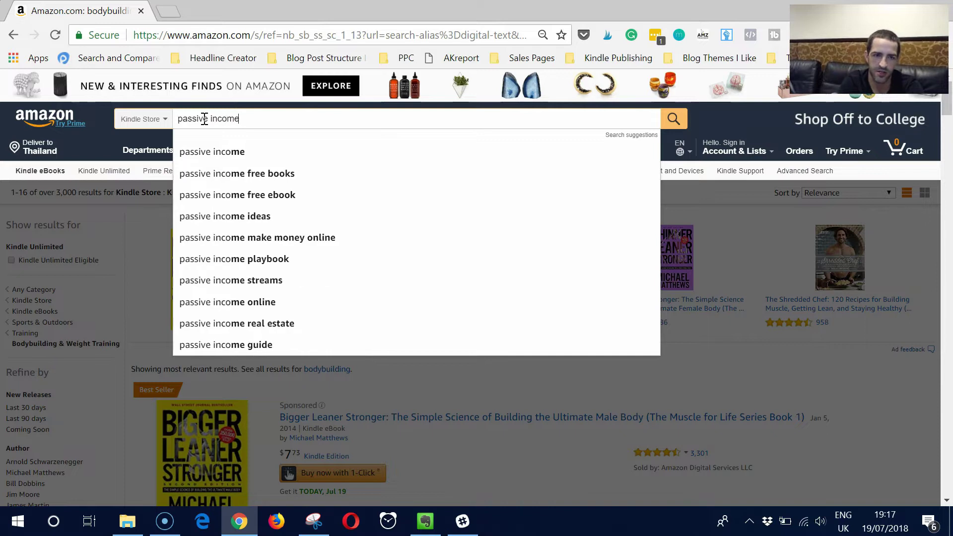
type("online")
key("Return")
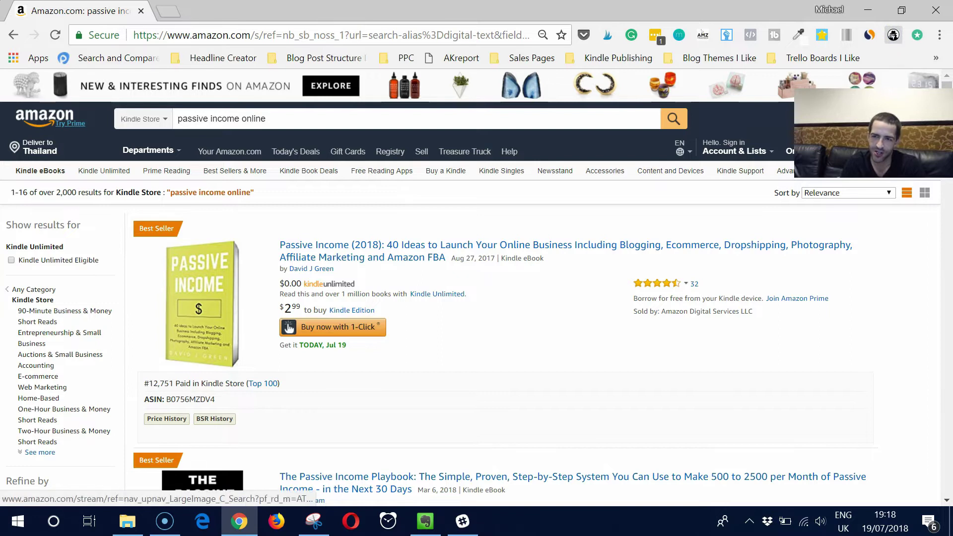
left_click(894, 35)
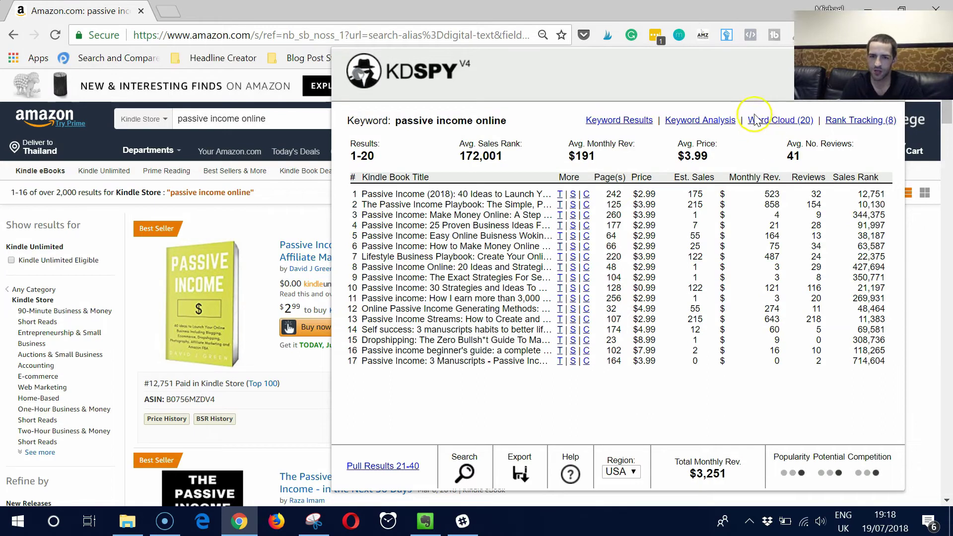
Switch KDSPY to the Keyword Analysis view of the 20 'passive income online' books.
left_click(699, 120)
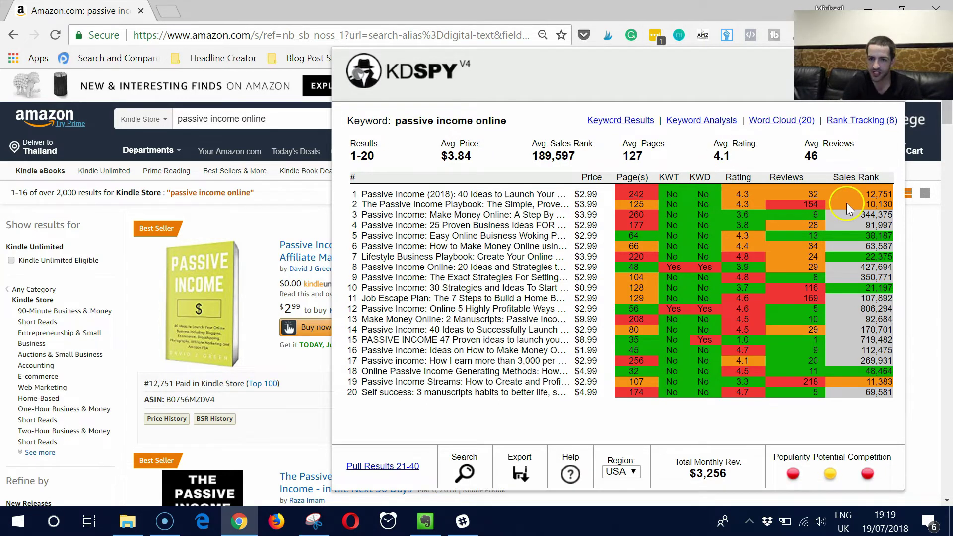
left_click(620, 120)
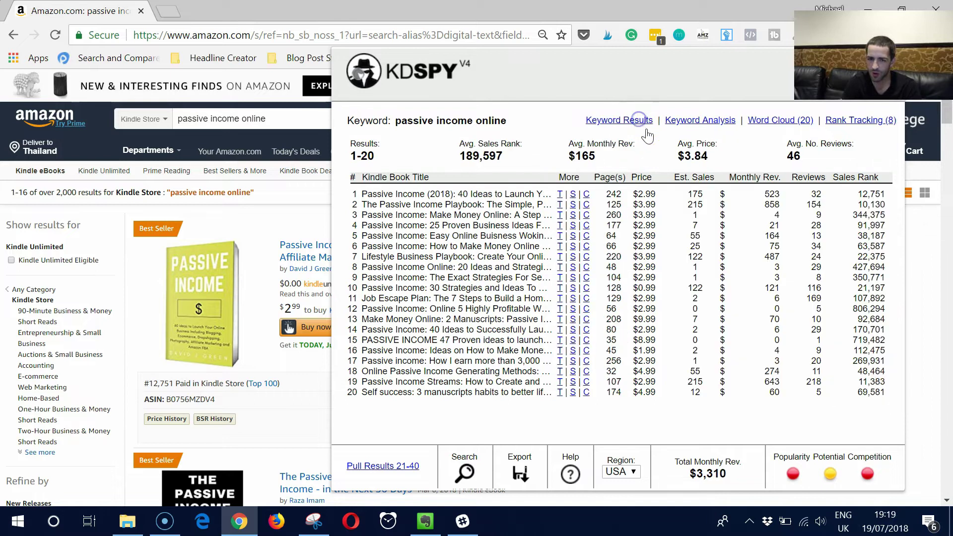
left_click(682, 120)
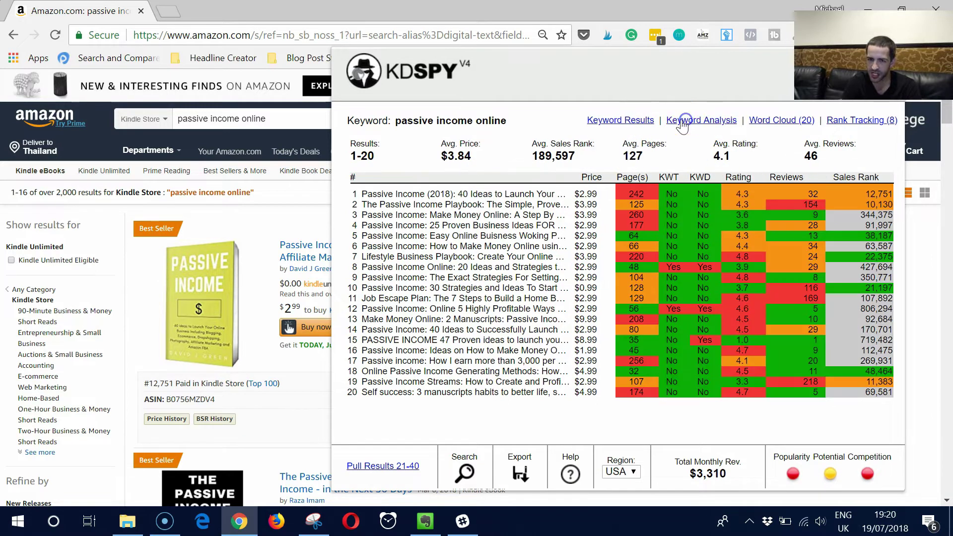
left_click(640, 120)
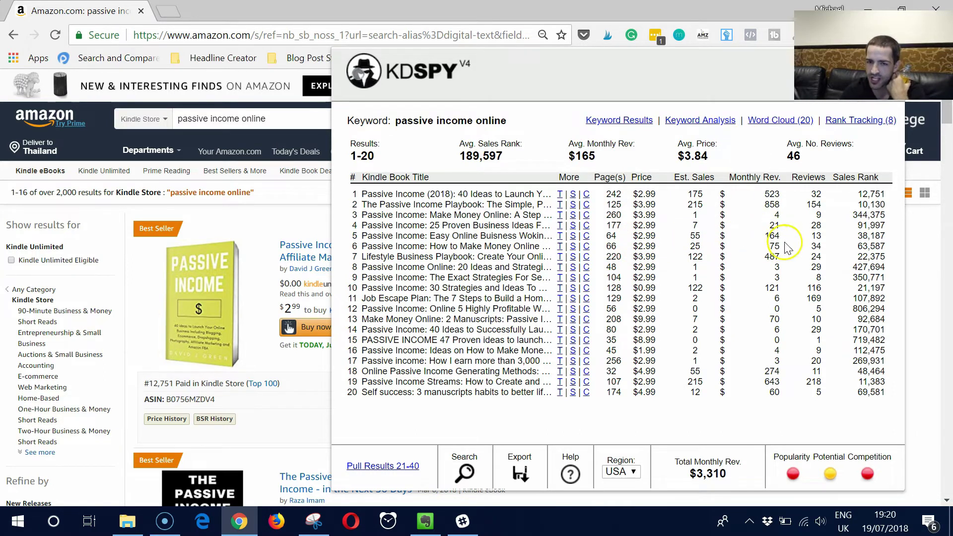
left_click(700, 120)
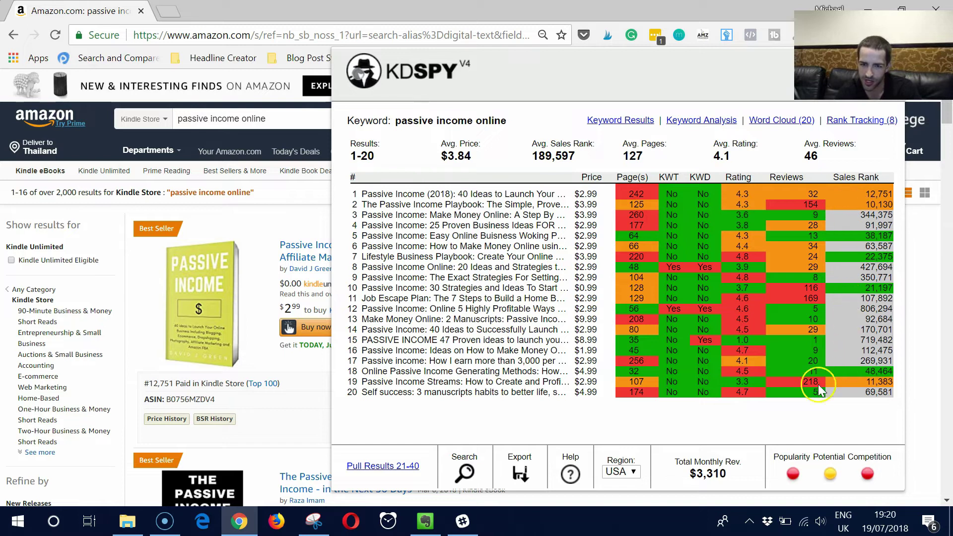
Pull results 21-40, export the keyword table as CSV, and open it in Excel.
left_click(400, 466)
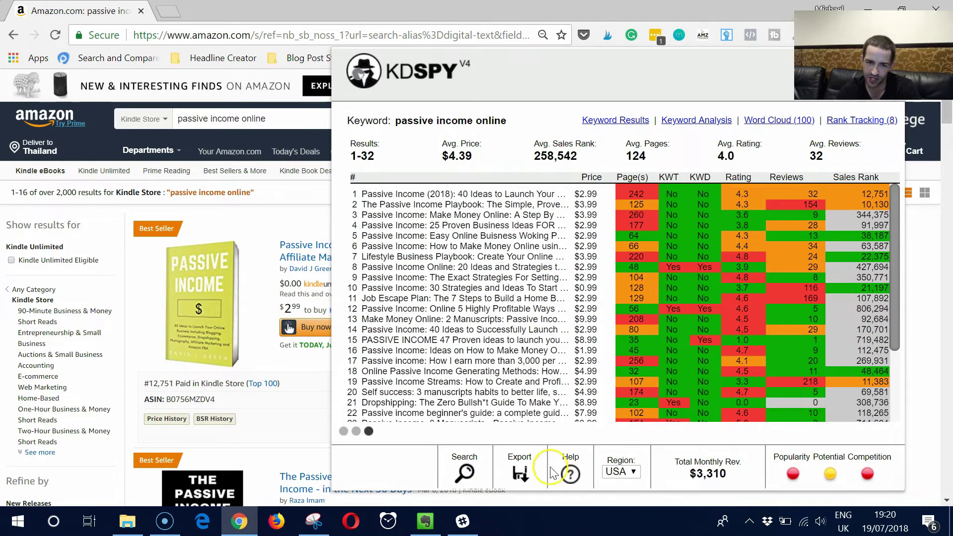
left_click(520, 471)
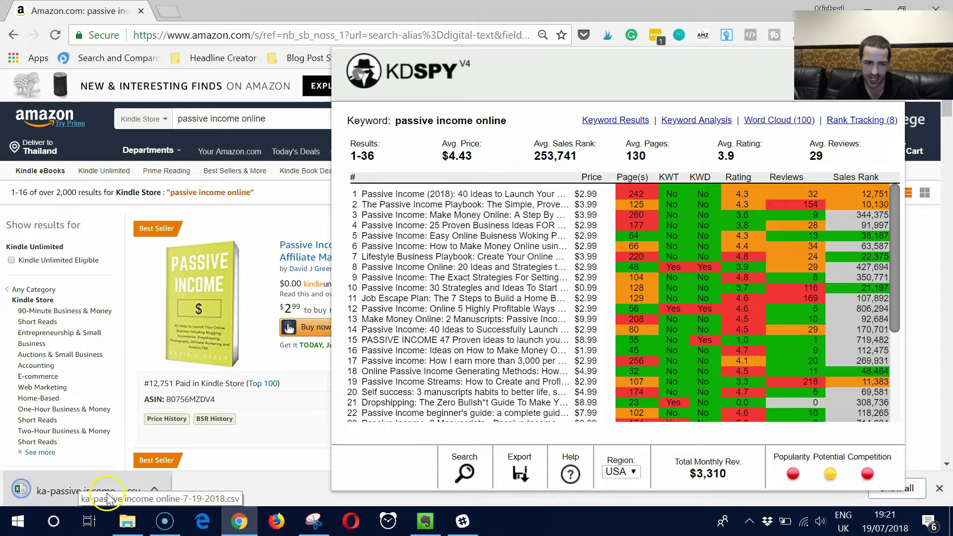
left_click(88, 490)
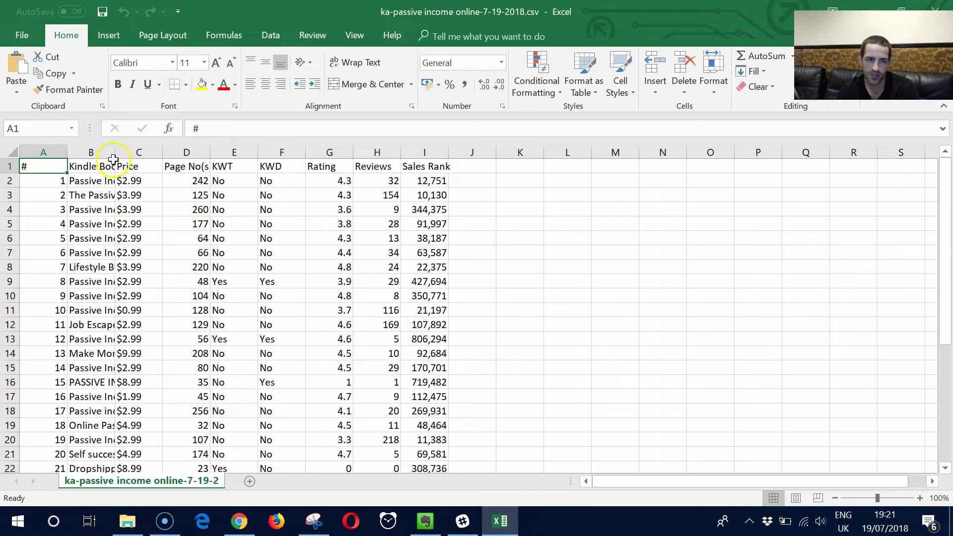
scroll(109, 253, "down", 4)
scroll(109, 252, "down", 6)
scroll(108, 252, "down", 5)
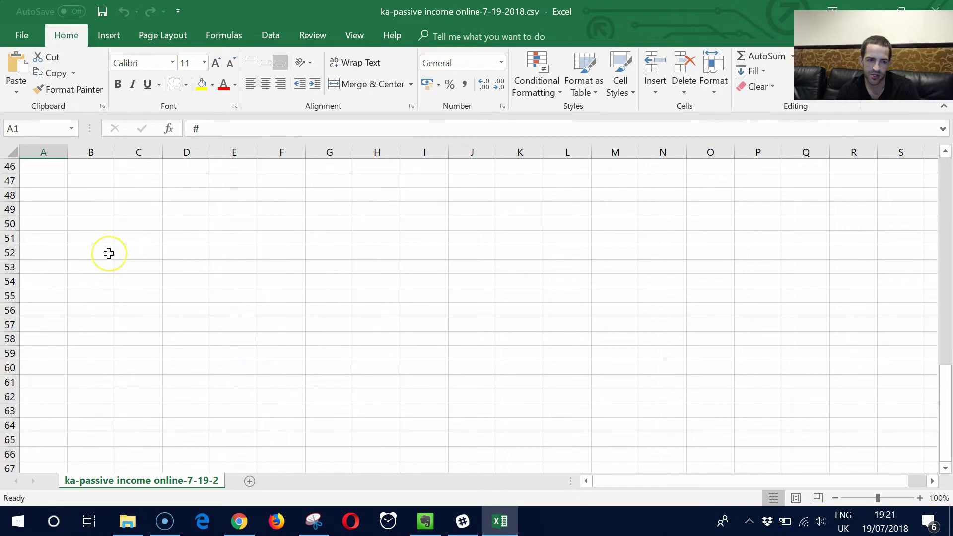
scroll(109, 252, "up", 5)
scroll(109, 252, "up", 3)
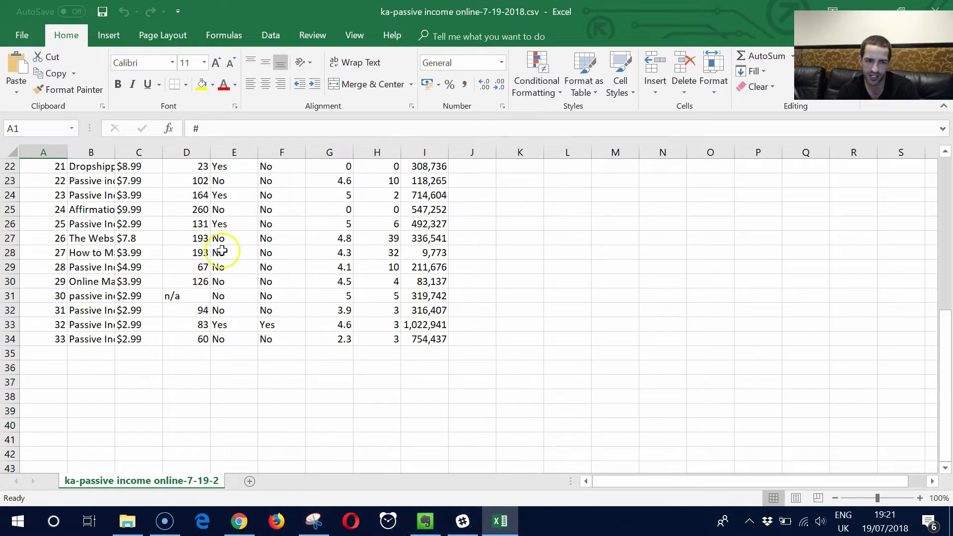
scroll(216, 246, "up", 3)
scroll(205, 223, "up", 5)
mouse_move(115, 152)
left_mouse_down()
mouse_move(429, 179)
mouse_move(568, 180)
left_mouse_up()
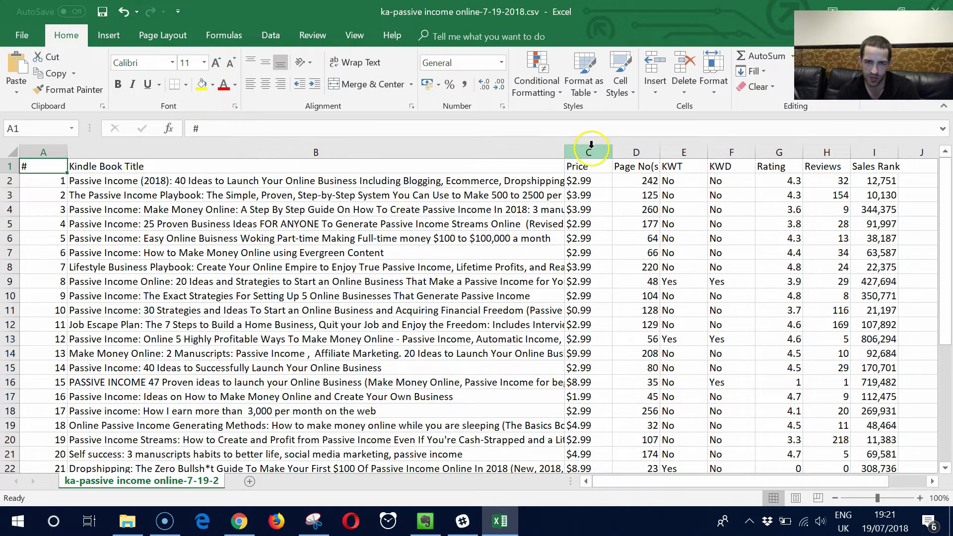
Widen Excel's column B to show full book titles, then return to Chrome.
left_click_drag(566, 152, 868, 152)
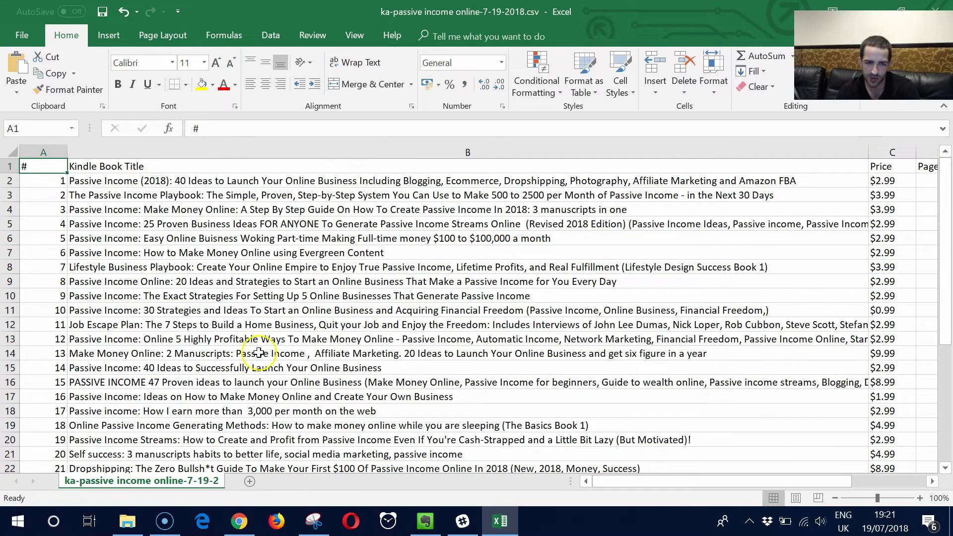
left_click(241, 521)
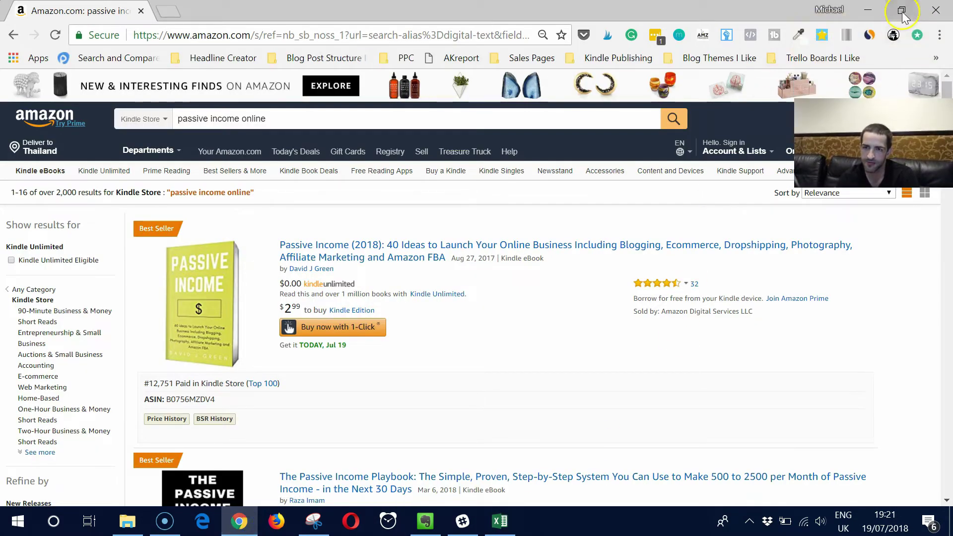
Open KDSPY and display the Word Cloud (20) of best-seller title words.
left_click(894, 36)
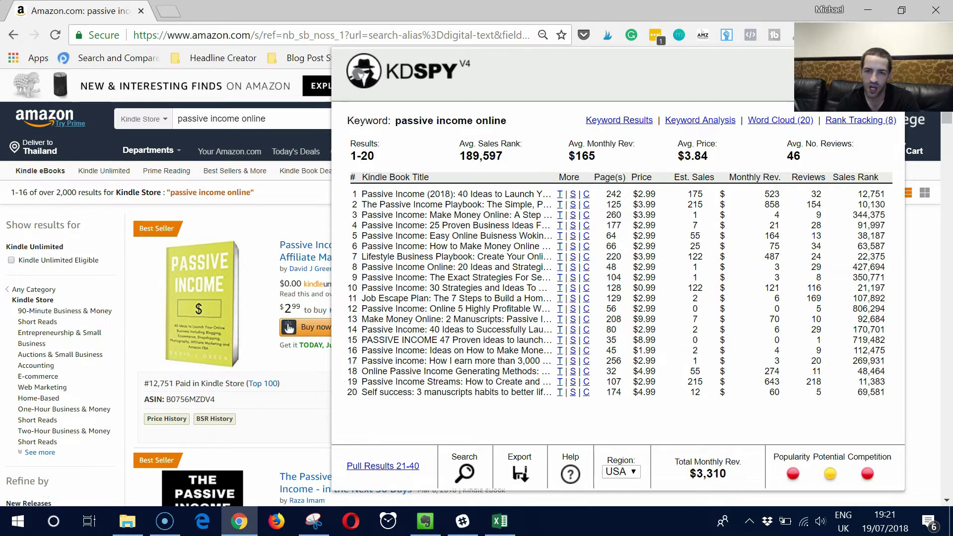
left_click(768, 122)
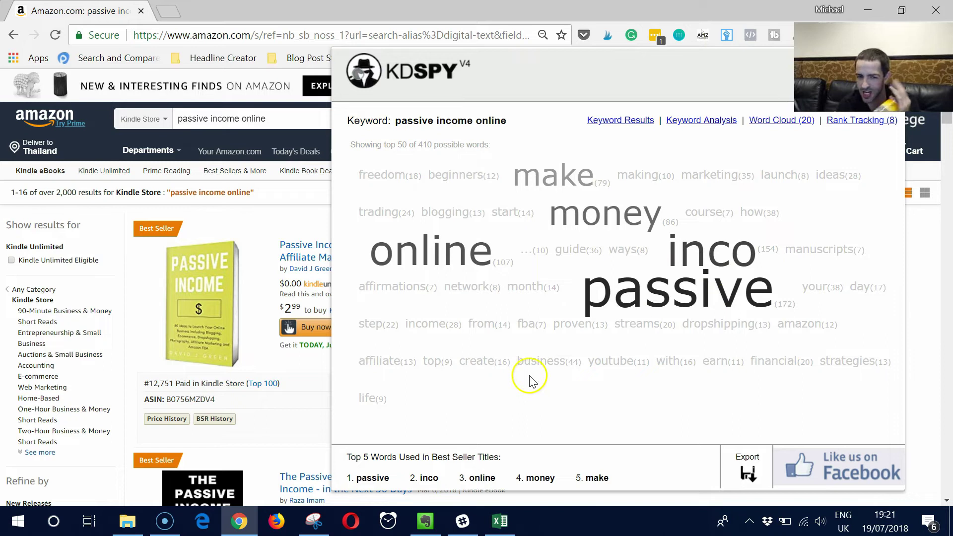
Check Lifestyle Business Playbook's 30-day KDSPY rank history in a new tab, then return.
left_click(302, 214)
scroll(302, 215, "down", 5)
scroll(447, 246, "down", 6)
scroll(521, 276, "down", 5)
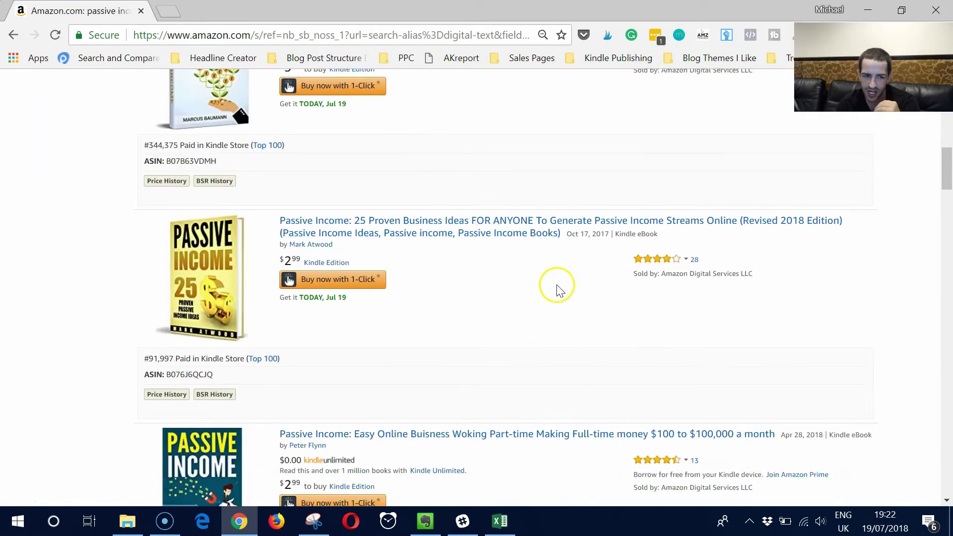
scroll(535, 287, "down", 3)
scroll(535, 287, "down", 4)
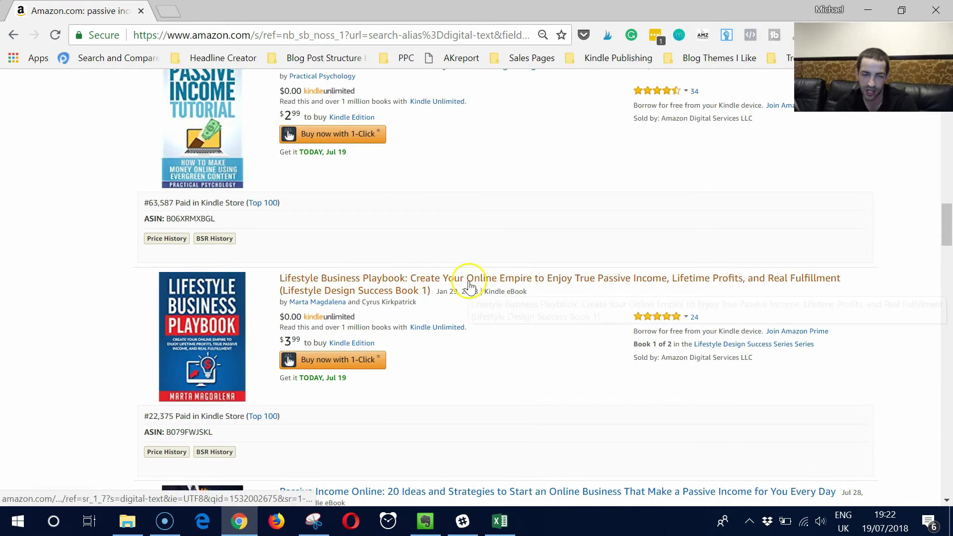
middle_click(469, 279)
left_click(223, 10)
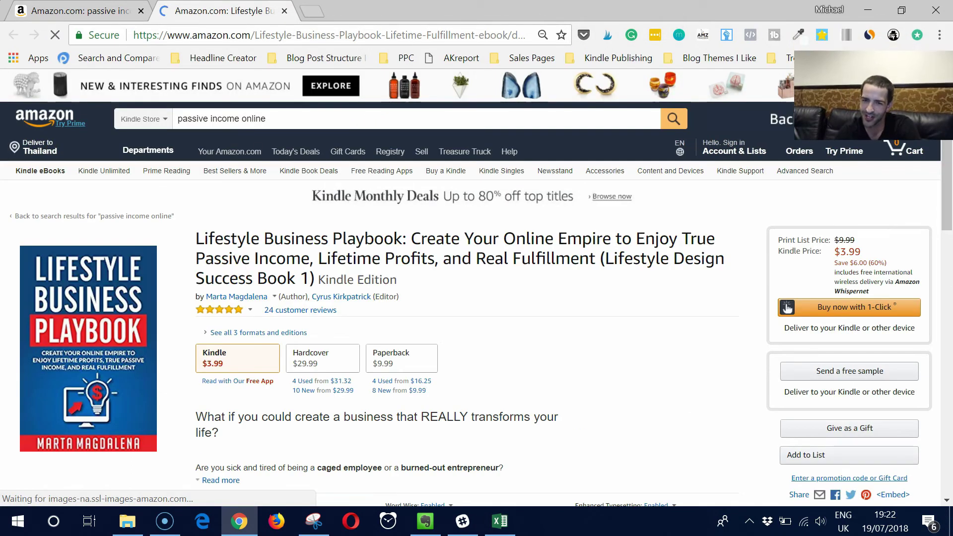
left_click(894, 34)
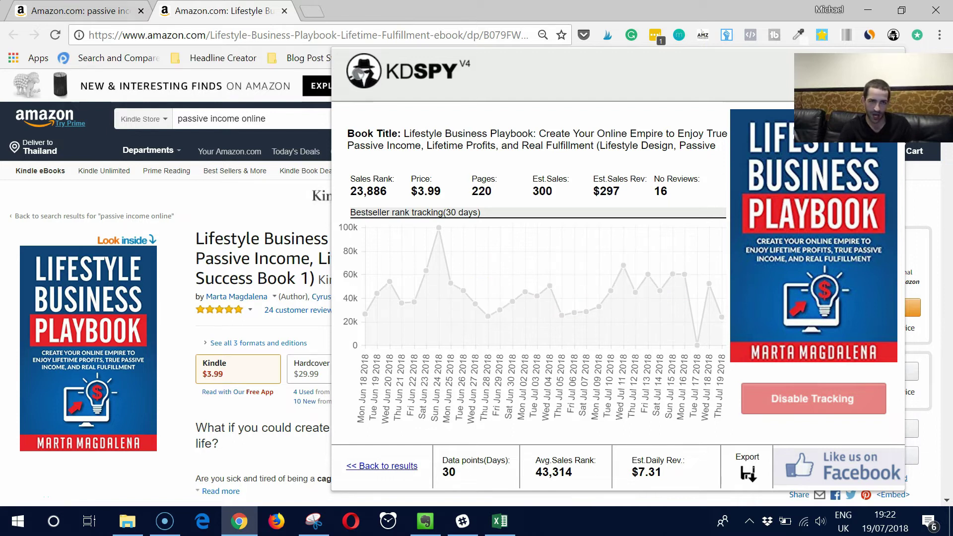
key("ctrl+shift+Tab")
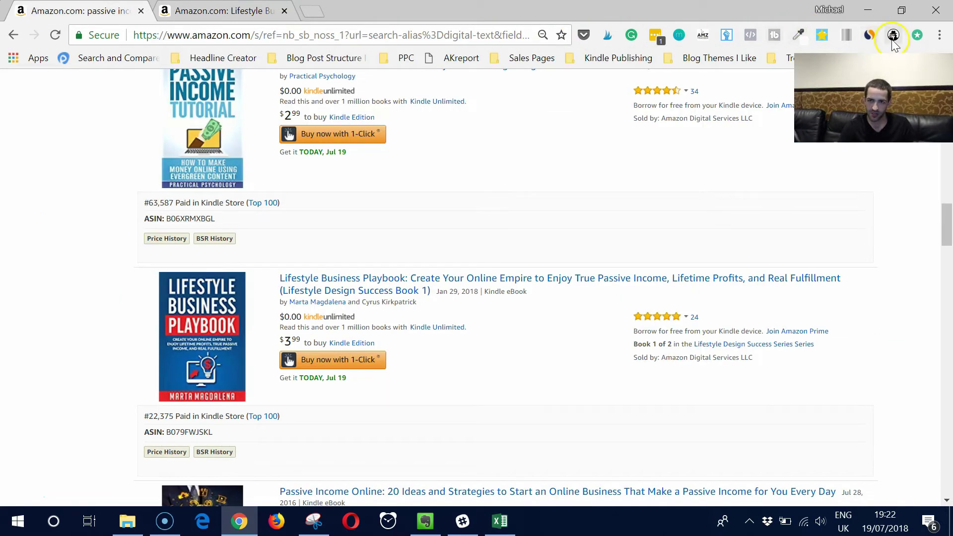
Run a KDSPY keyword search for 'passive income ideas', then broaden it to 'passive income'.
left_click(894, 35)
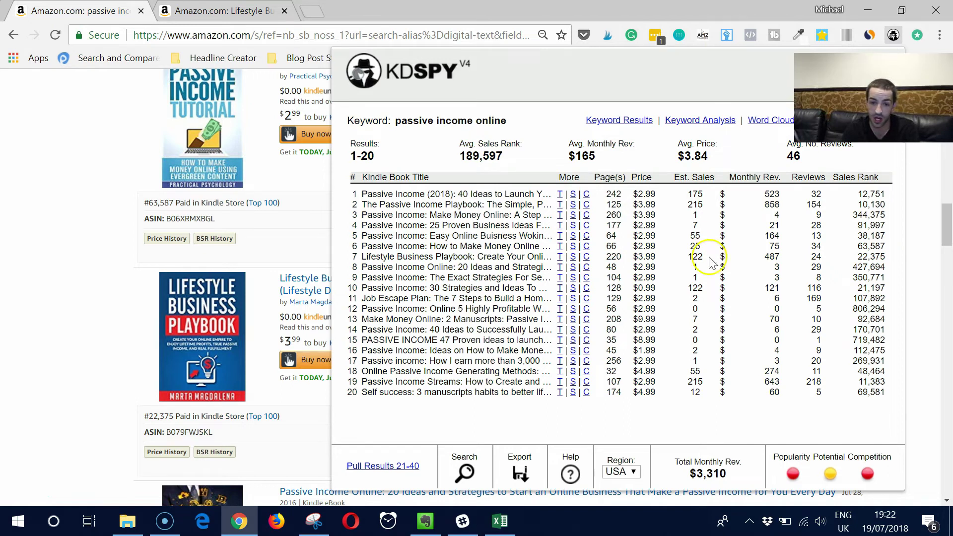
left_click(469, 475)
type("passive inco")
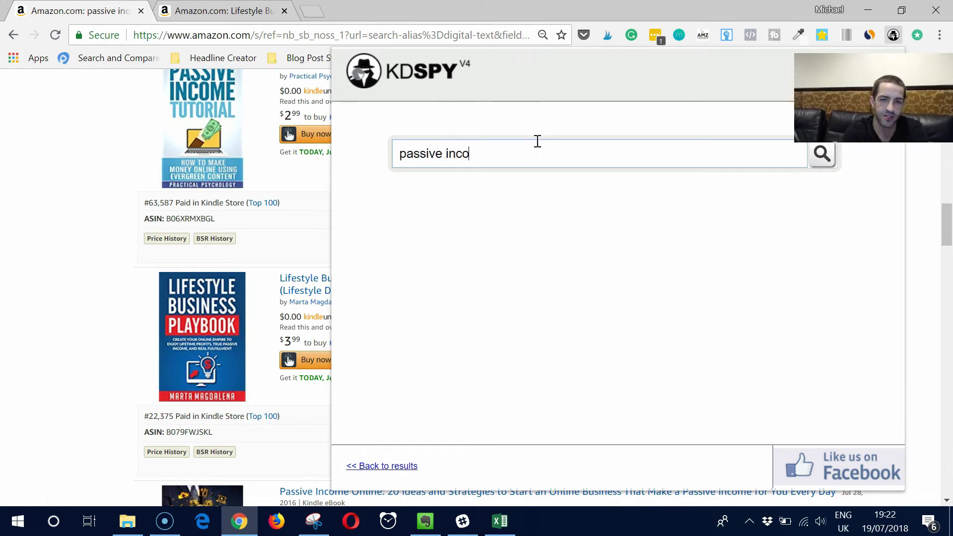
type("me ideas")
key("Return")
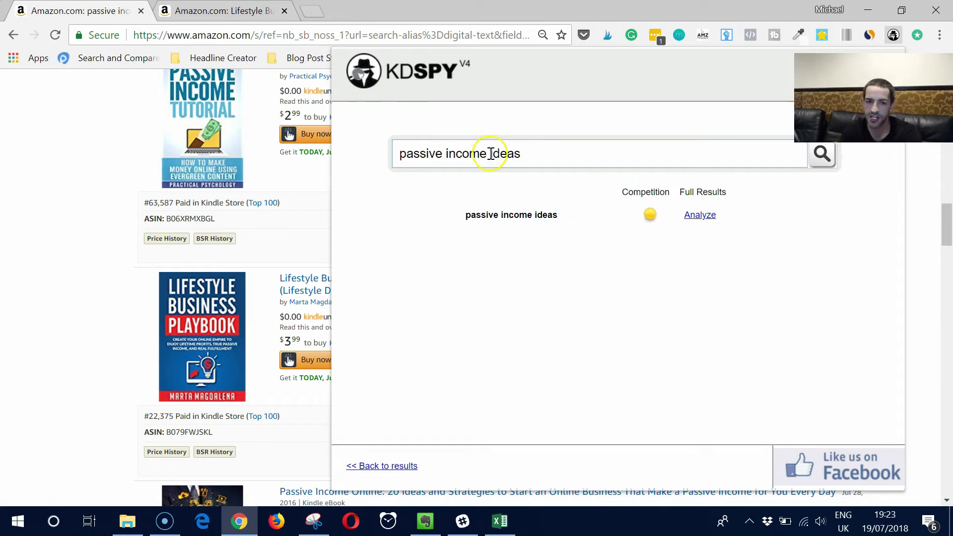
left_click_drag(488, 153, 521, 153)
key("BackSpace")
key("Return")
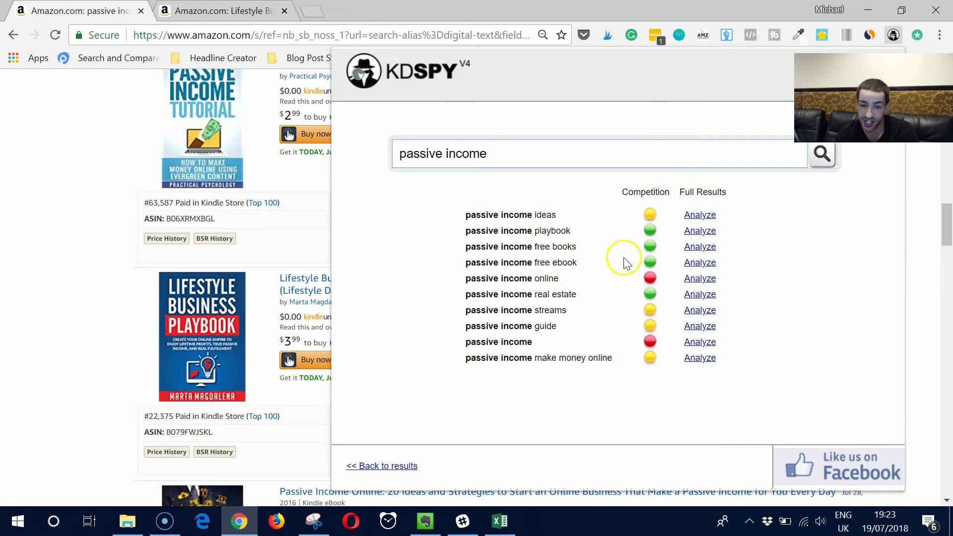
Analyze the 'passive income ideas' keyword and view its Keyword Analysis table.
left_click(700, 215)
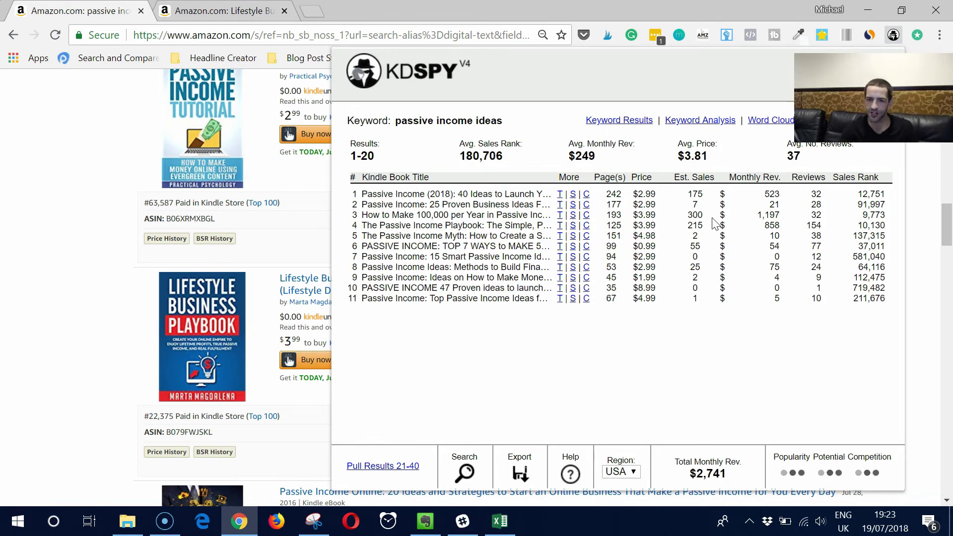
left_click(692, 122)
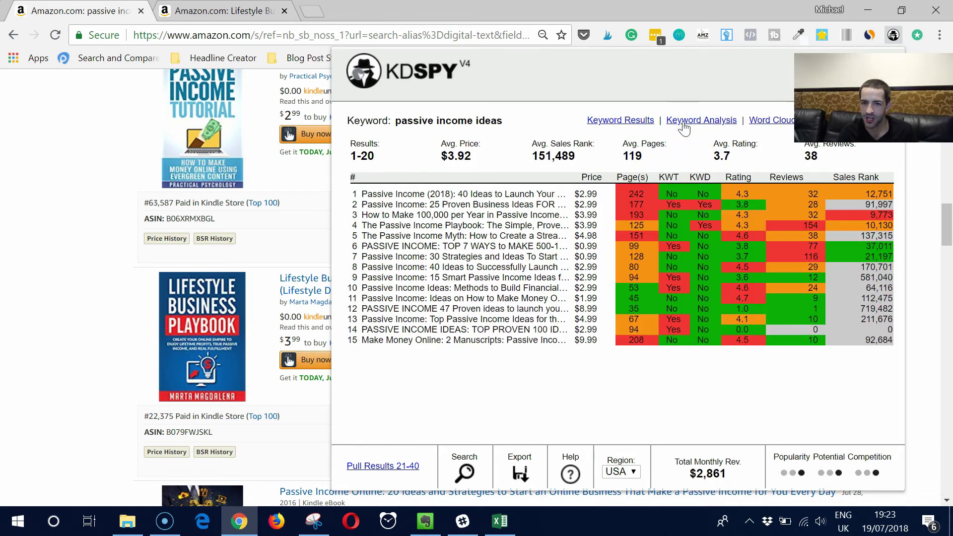